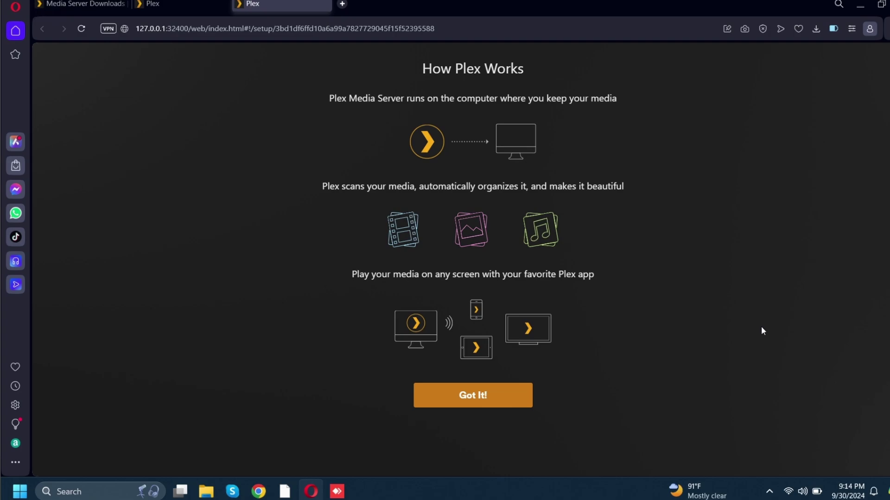
Dismiss the introduction, keep the default server name and open the Add Library dialog.
left_click(482, 399)
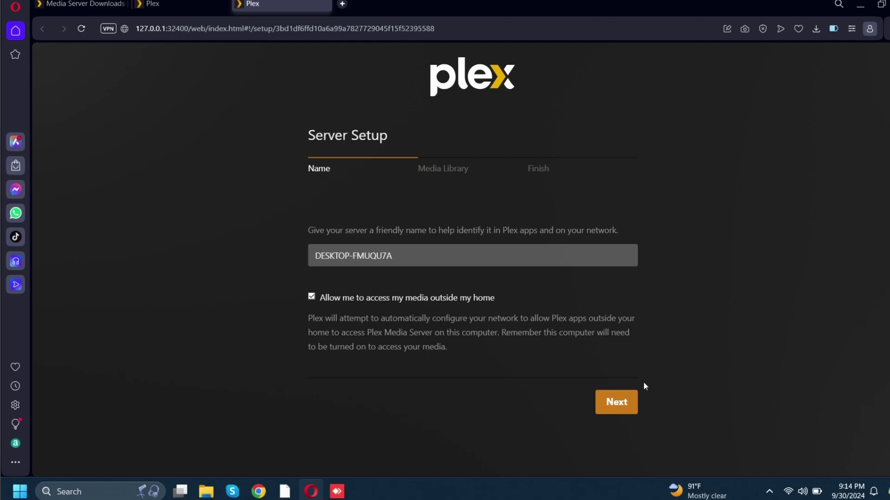
left_click(621, 403)
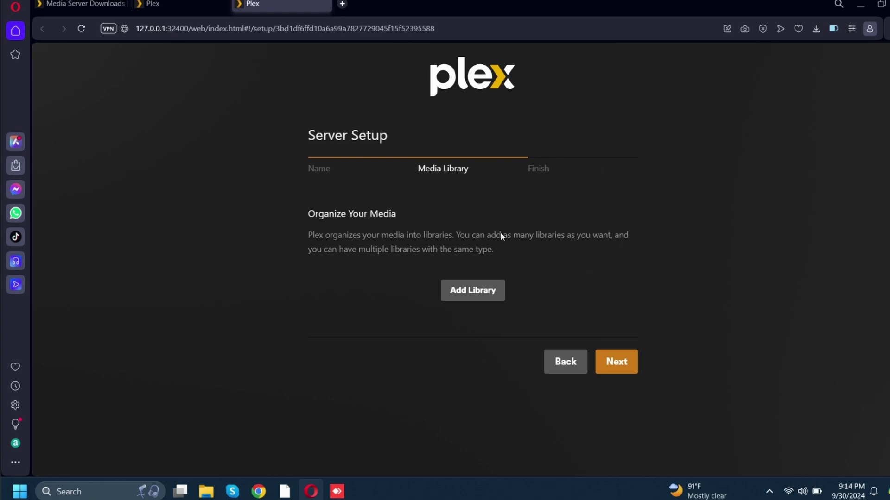
left_click(469, 288)
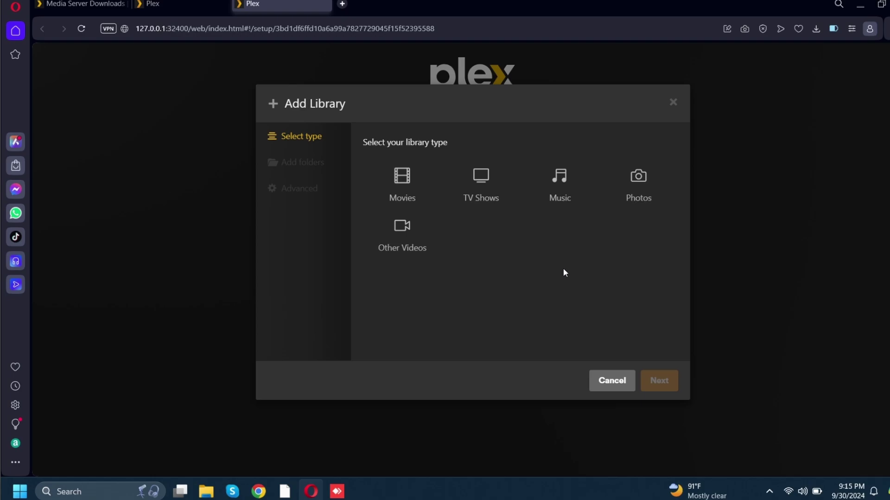
Create a Music library from the Desktop\Music folder, then finish the remaining setup steps.
left_click(553, 199)
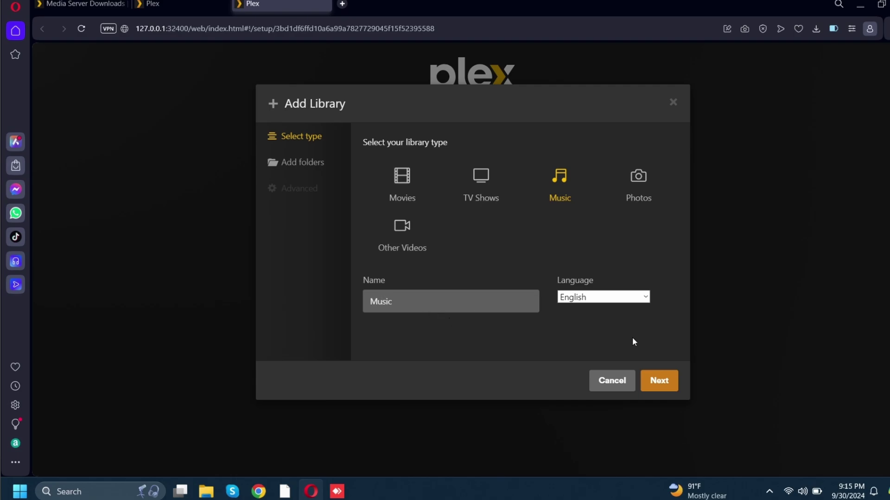
left_click(664, 385)
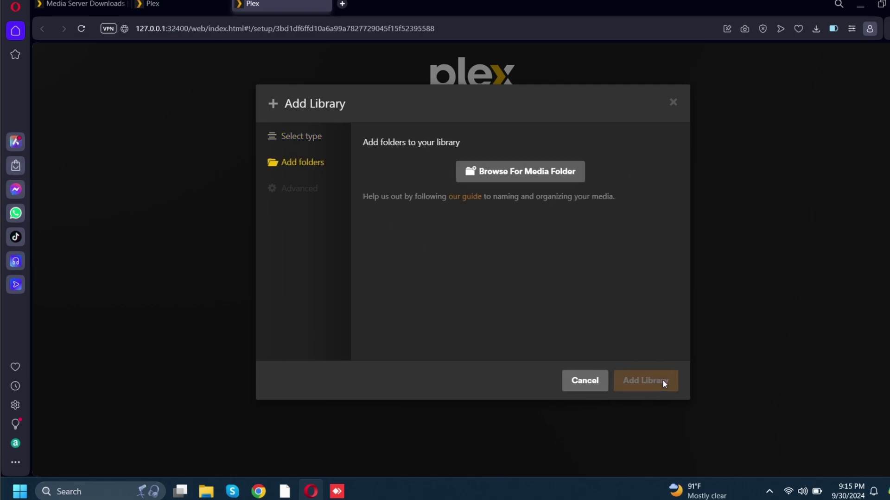
left_click(519, 177)
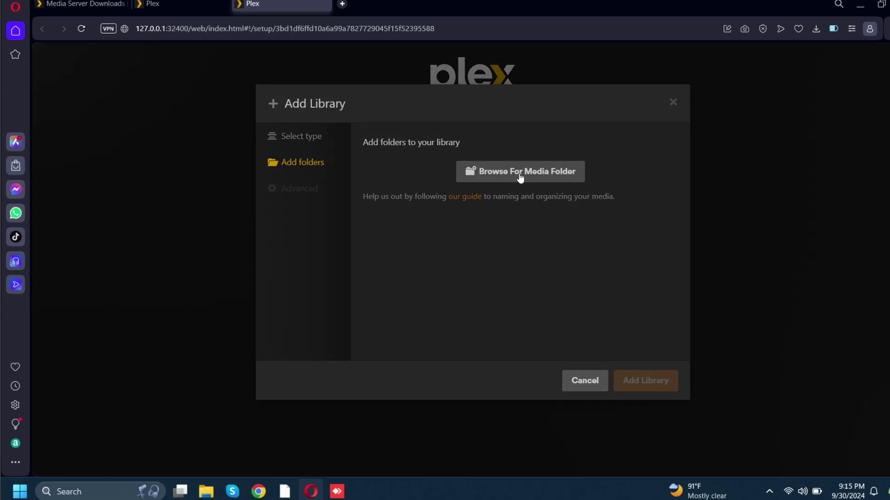
left_click(504, 301)
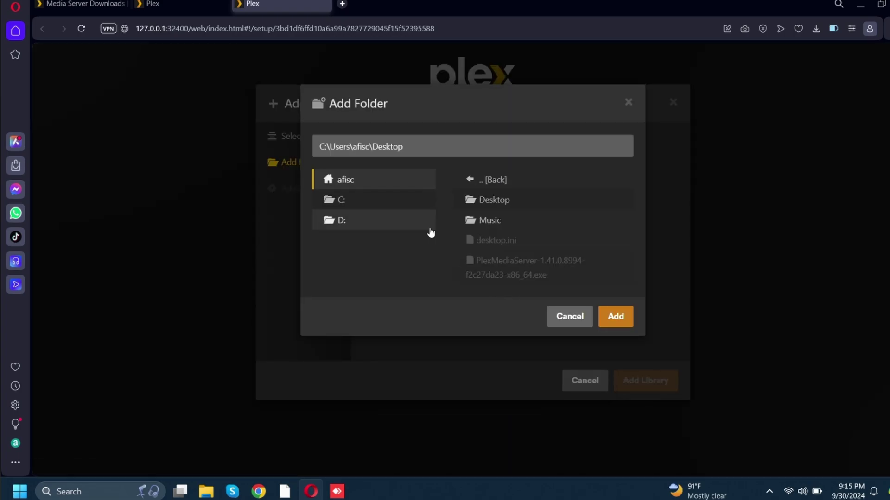
left_click(486, 221)
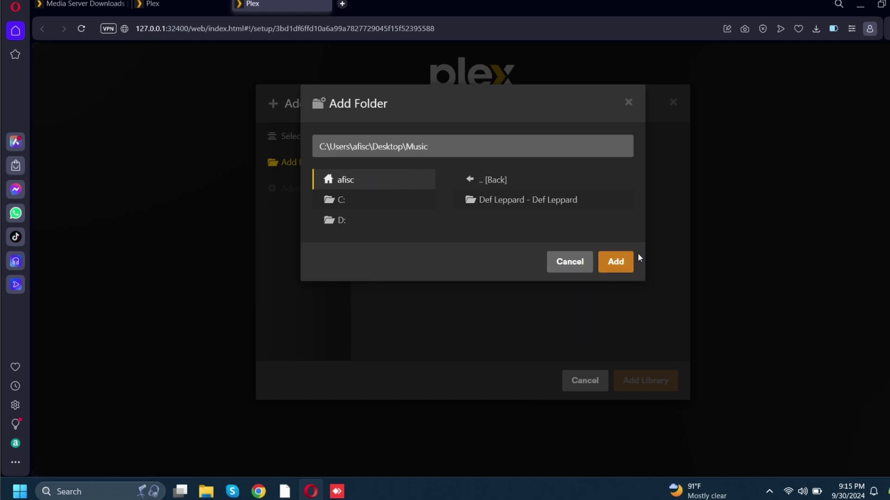
left_click(622, 261)
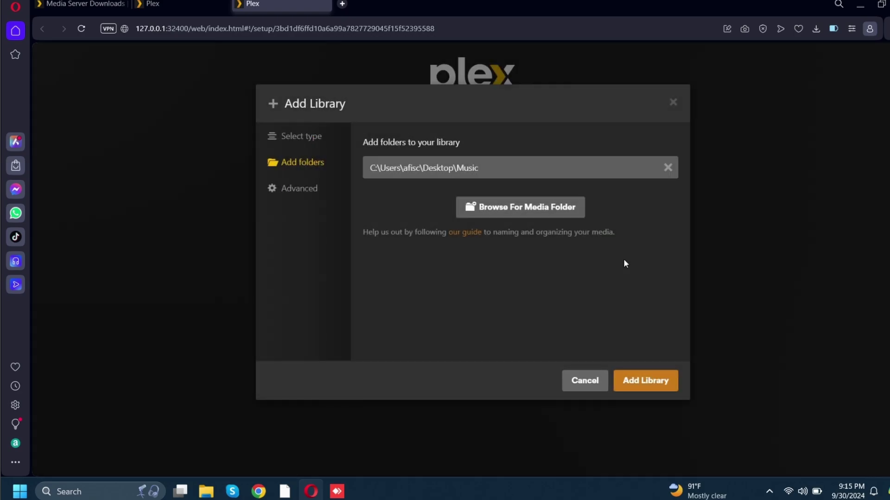
left_click(651, 380)
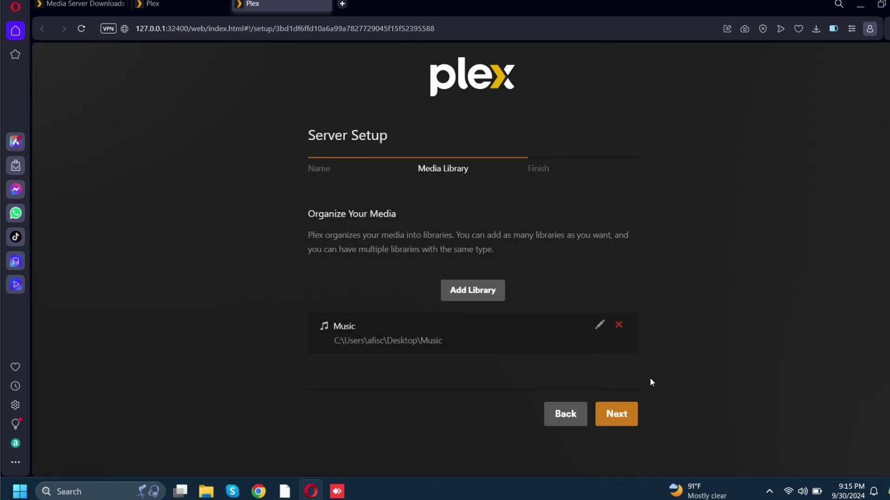
left_click(618, 416)
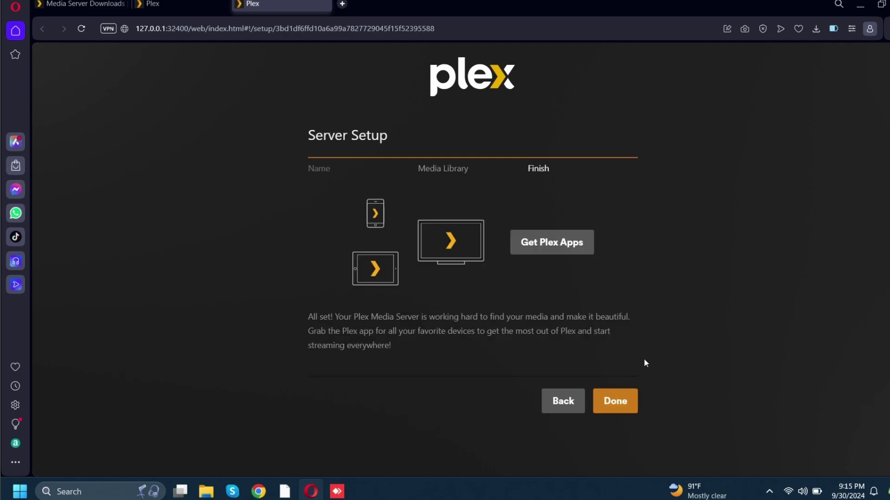
left_click(616, 404)
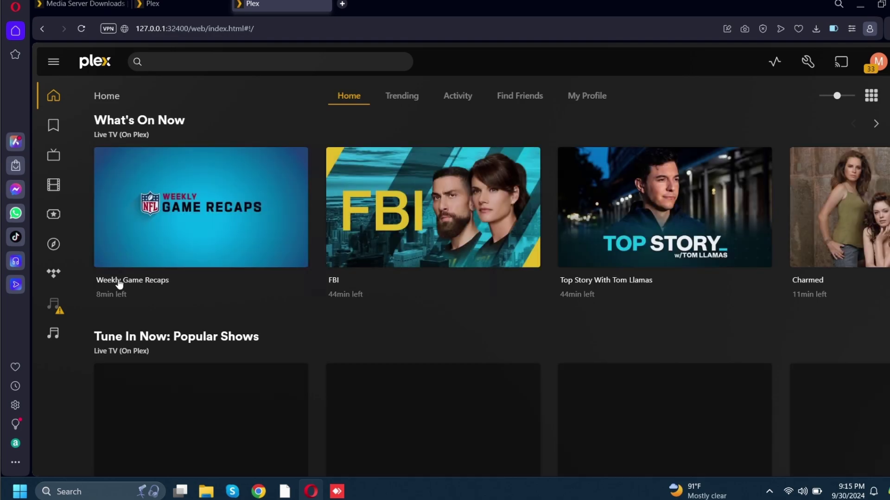
Unpin the unavailable Music entry and Music on TIDAL from the sidebar.
mouse_move(55, 335)
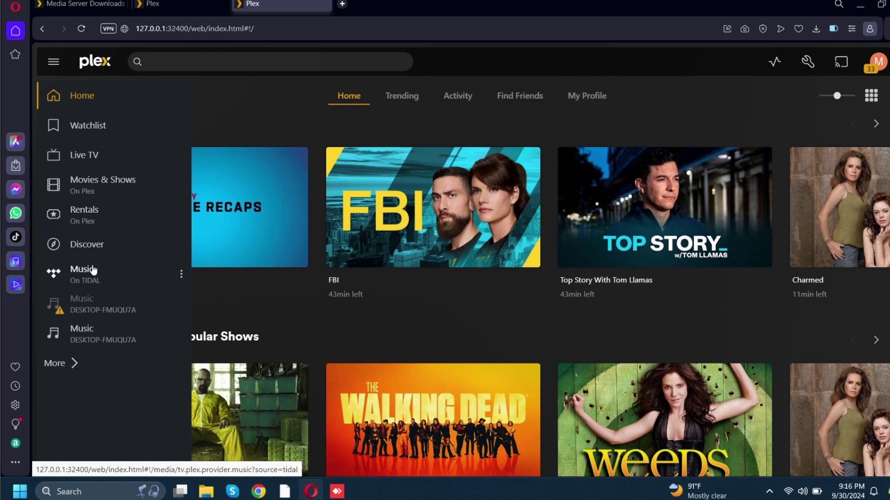
left_click(181, 305)
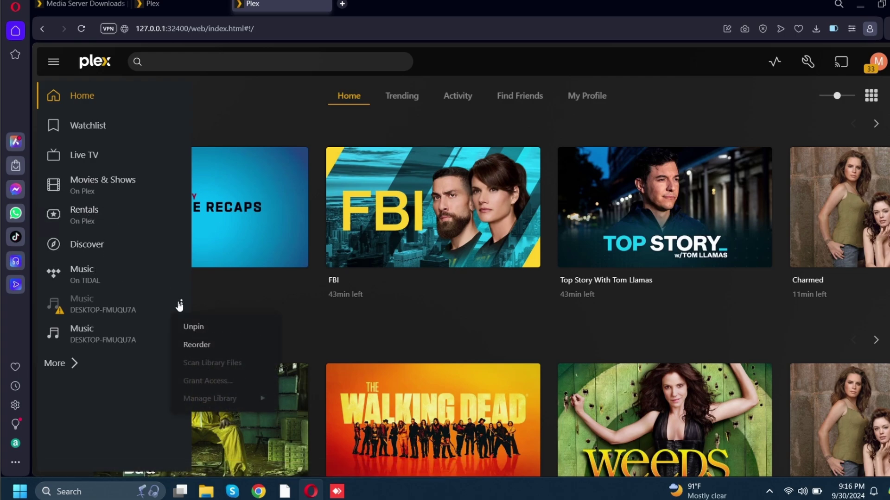
left_click(217, 326)
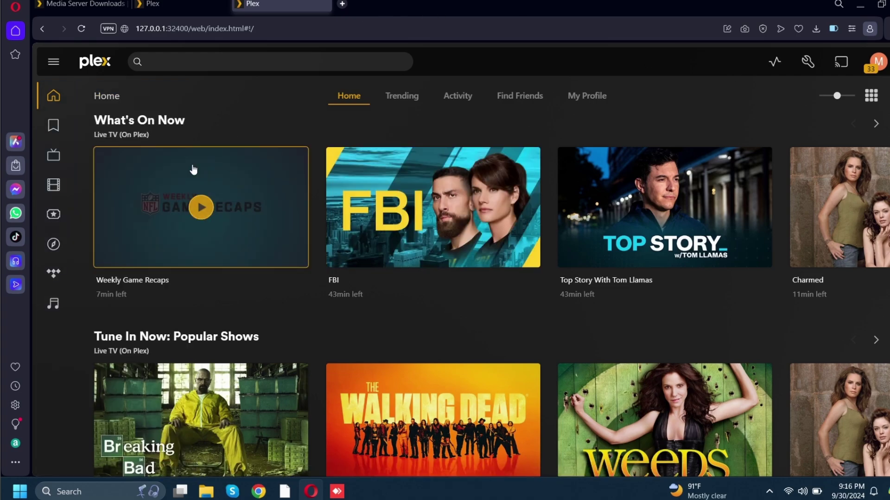
mouse_move(53, 305)
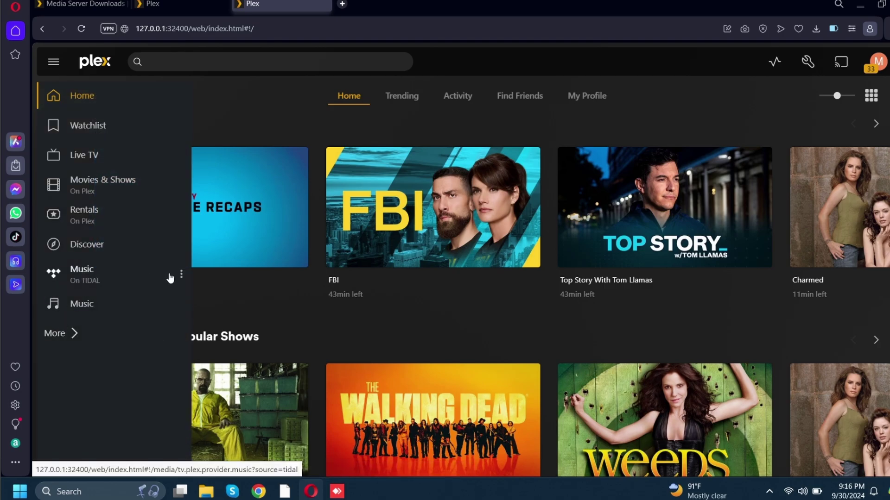
left_click(180, 274)
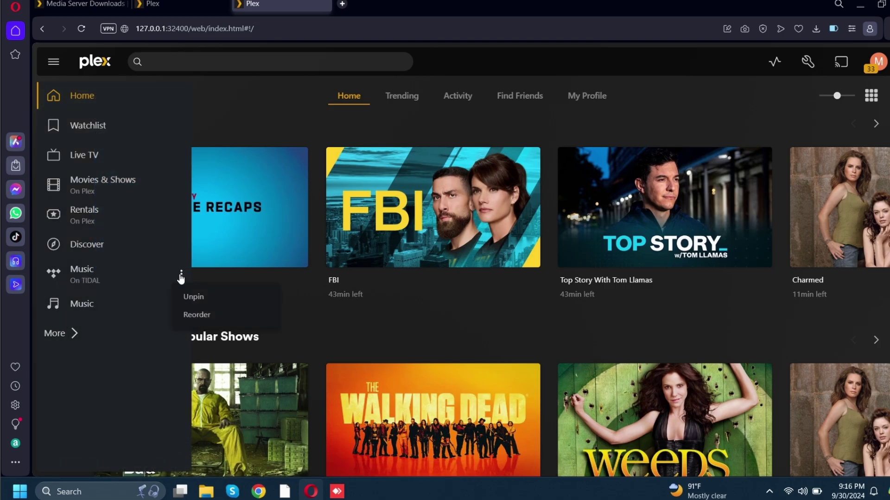
left_click(200, 299)
Unpin Discover, Rentals, Movies & Shows and Live TV from the sidebar.
left_click(181, 245)
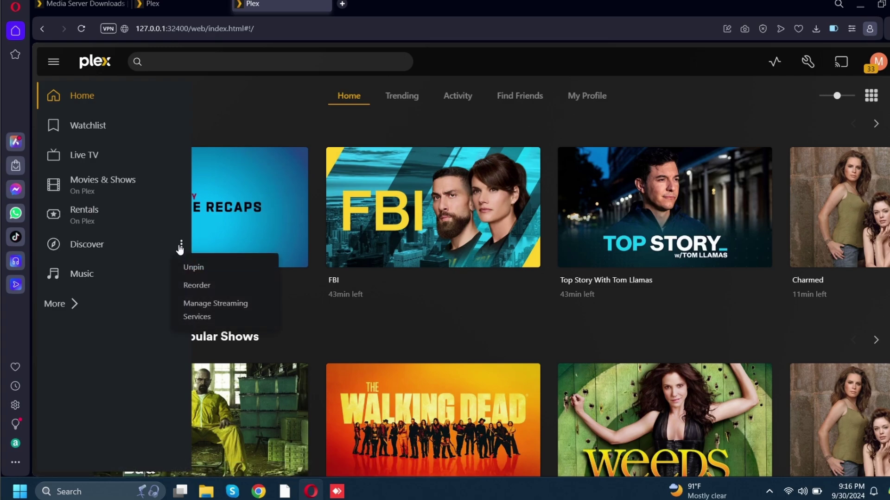
left_click(199, 263)
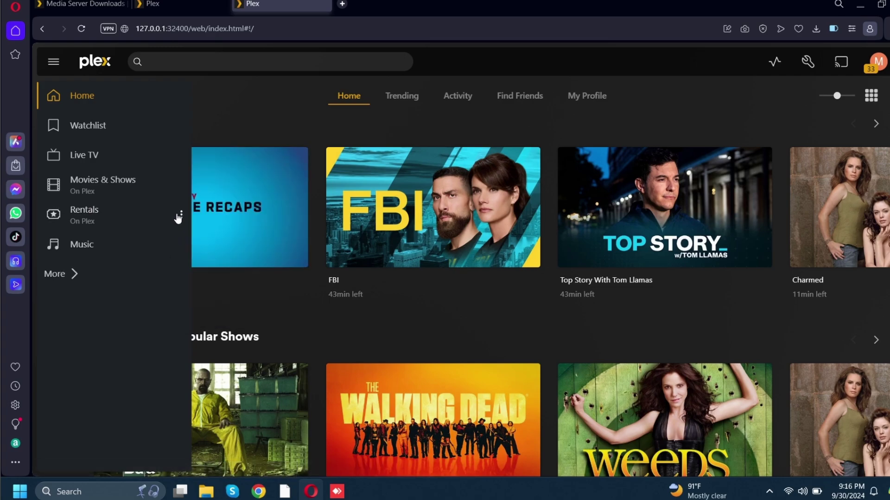
left_click(181, 215)
left_click(199, 238)
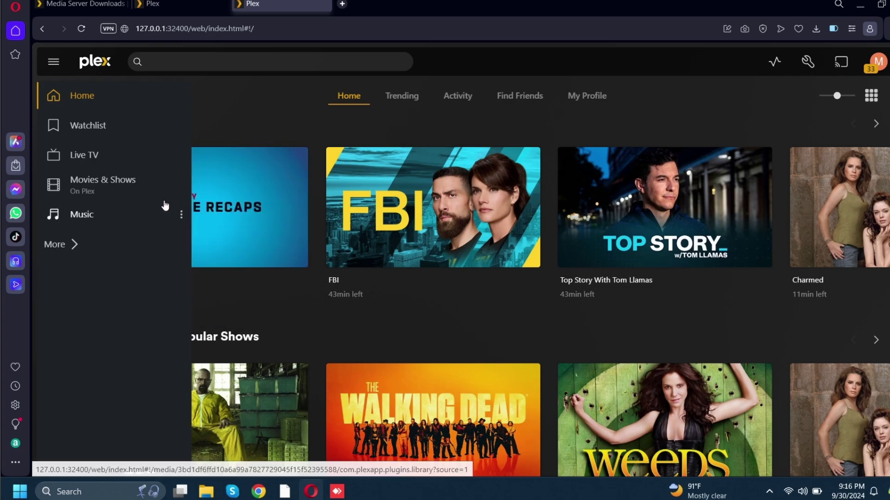
left_click(181, 185)
left_click(199, 207)
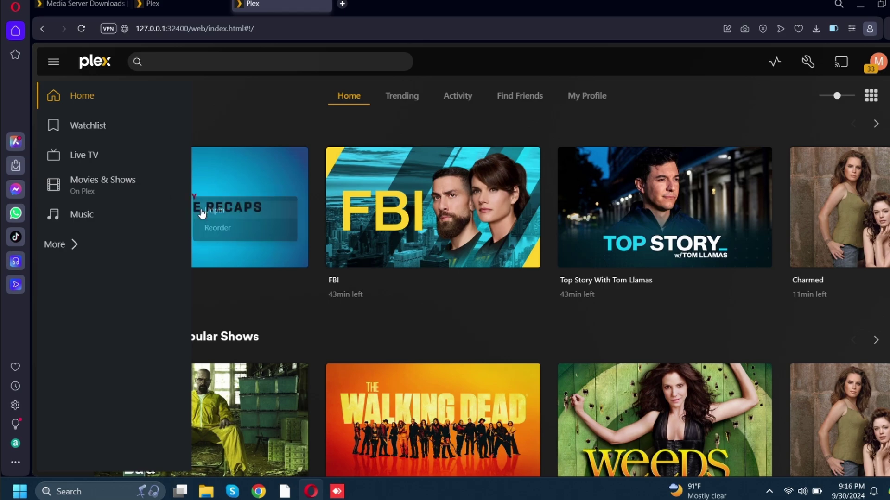
left_click(182, 155)
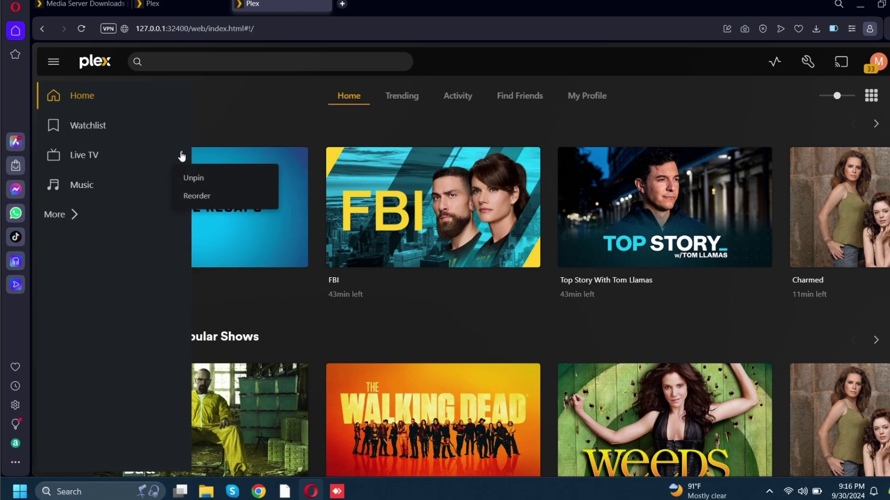
left_click(200, 178)
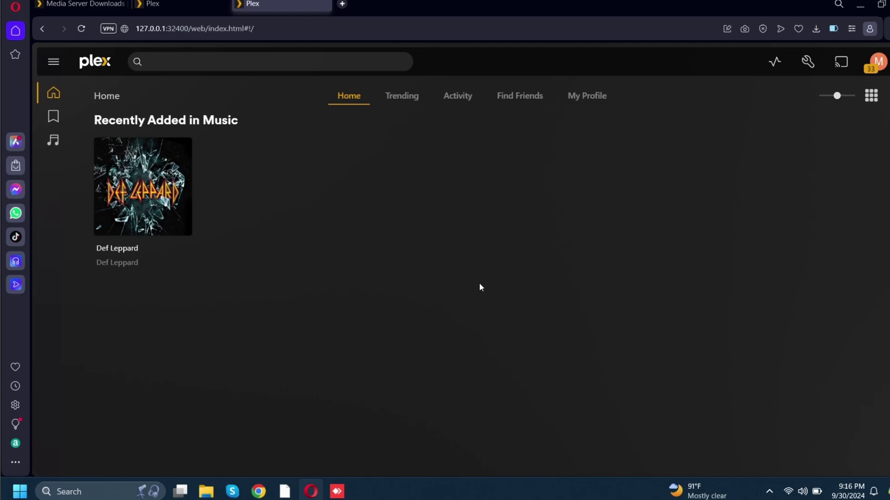
Open the Def Leppard album and scroll through its 14-track list.
left_click(184, 194)
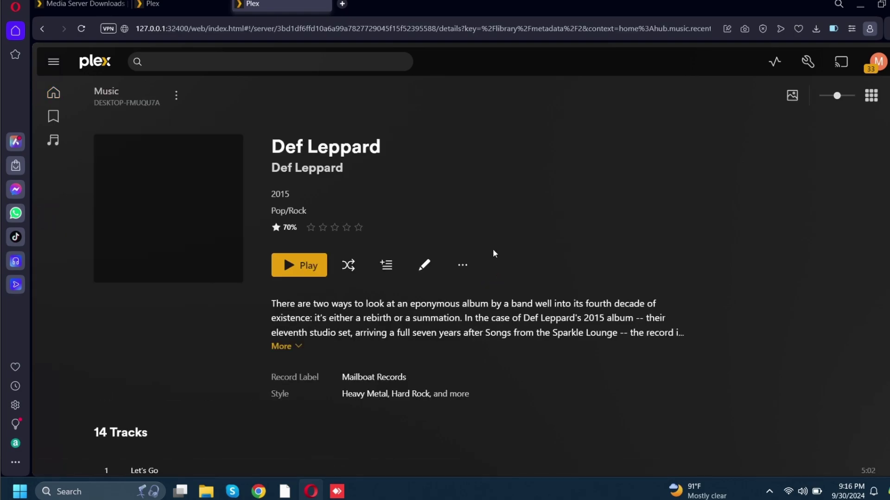
scroll(478, 282, "down", 3)
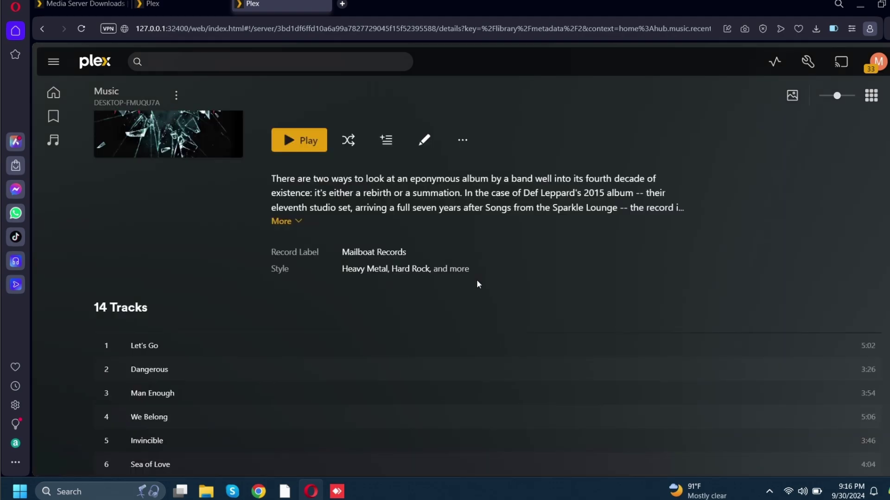
scroll(477, 281, "down", 5)
scroll(478, 283, "up", 3)
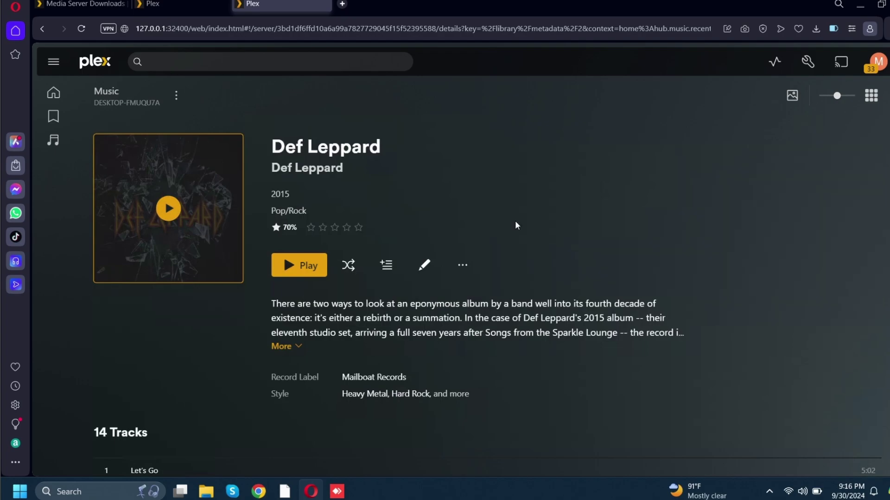
scroll(515, 220, "down", 5)
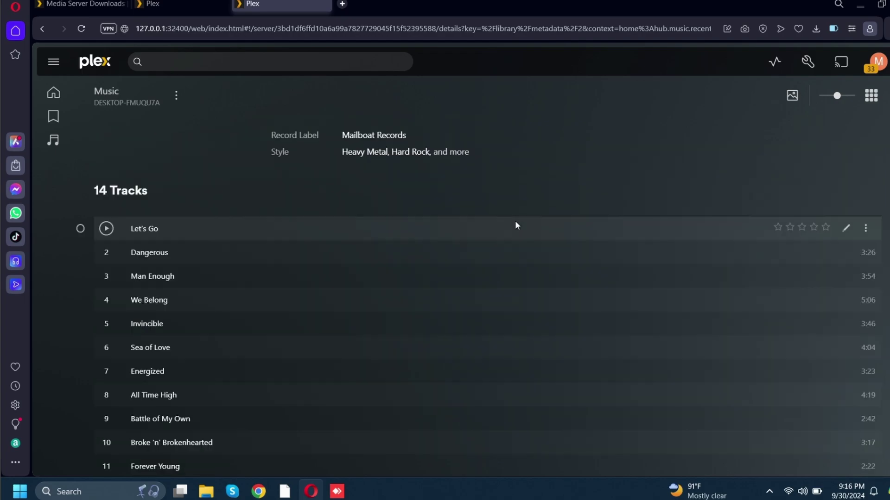
scroll(515, 221, "up", 5)
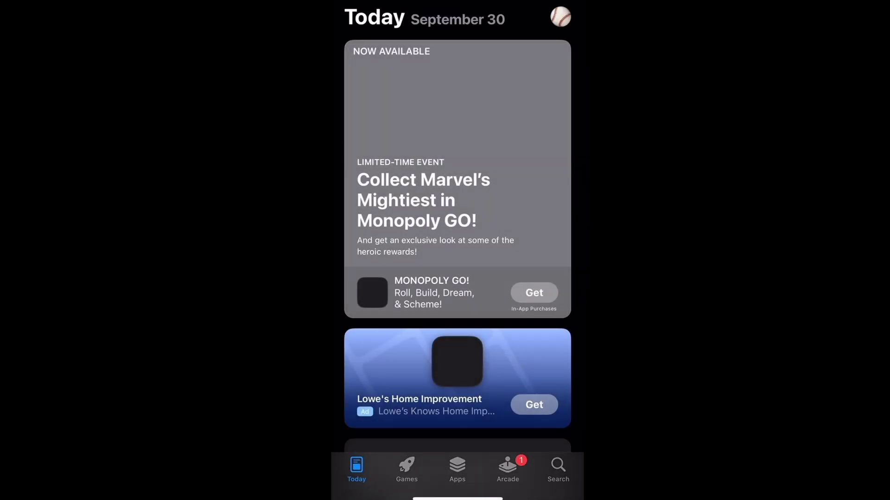
Search the App Store for 'plex' and scroll the results to the Plex app.
left_click(558, 468)
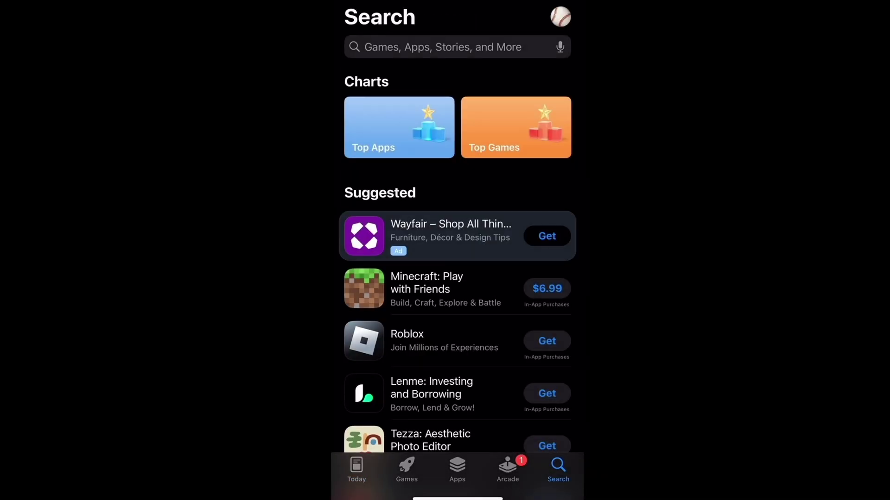
left_click(442, 47)
type("plex")
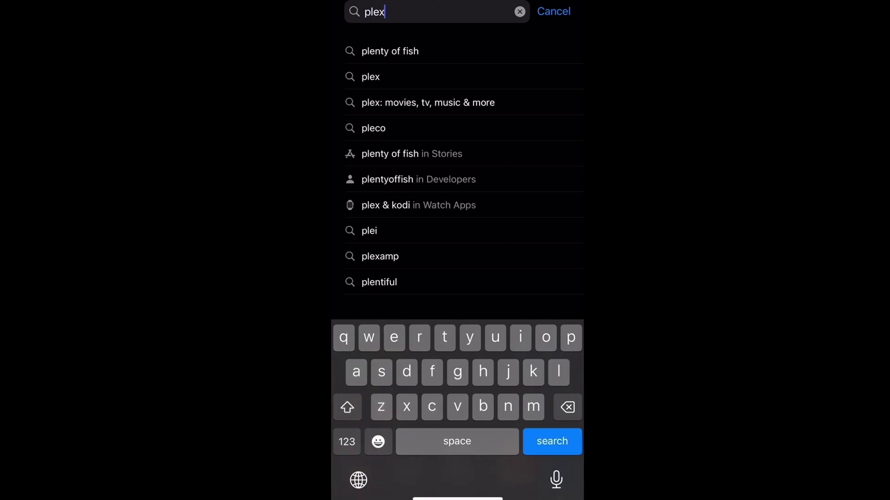
key("Return")
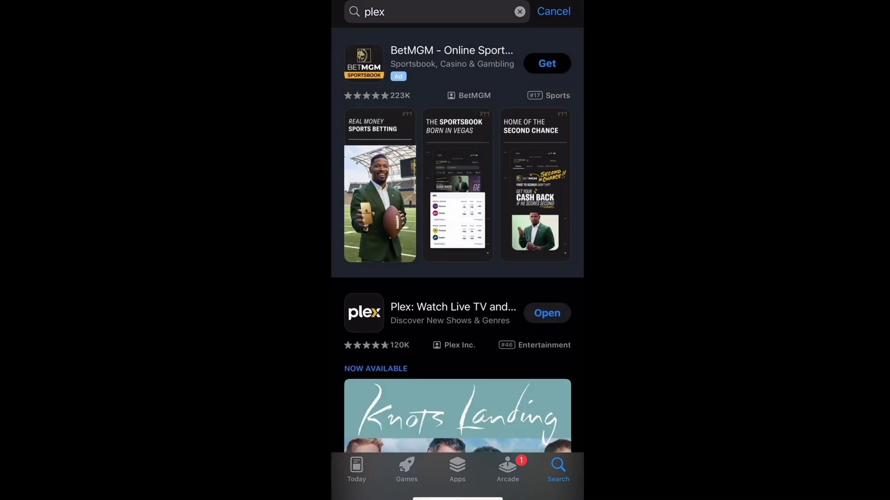
scroll(458, 241, "down", 4)
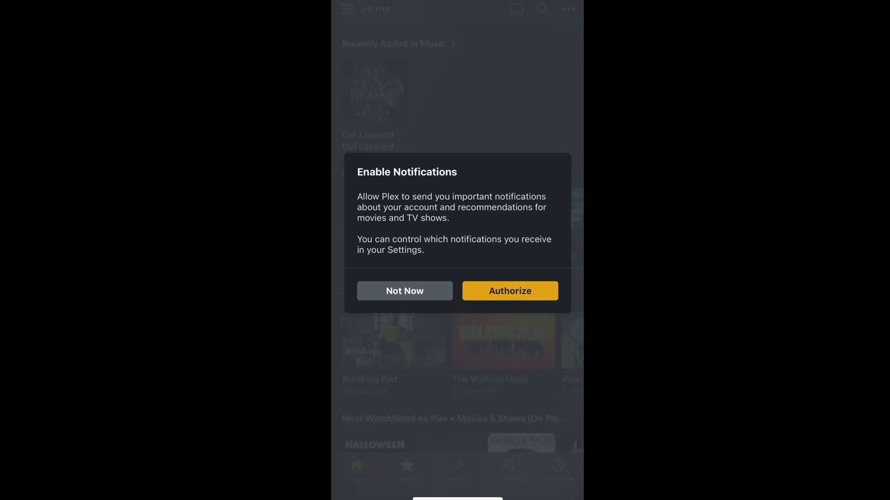
Decline notifications, open Music on TIDAL, then switch to the App Store and back.
left_click(405, 291)
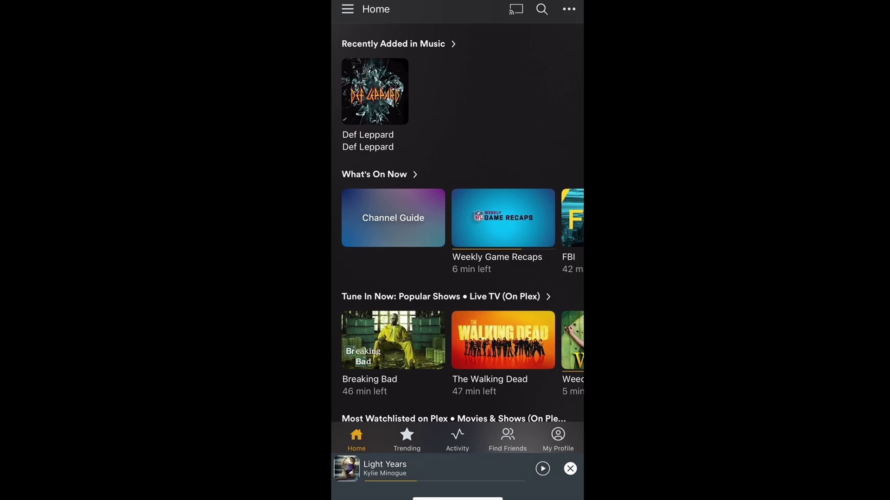
left_click(348, 8)
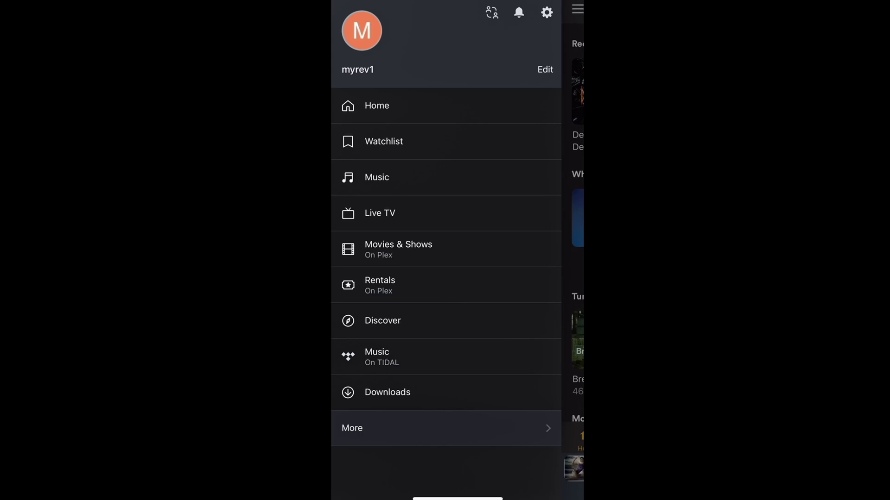
left_click(381, 357)
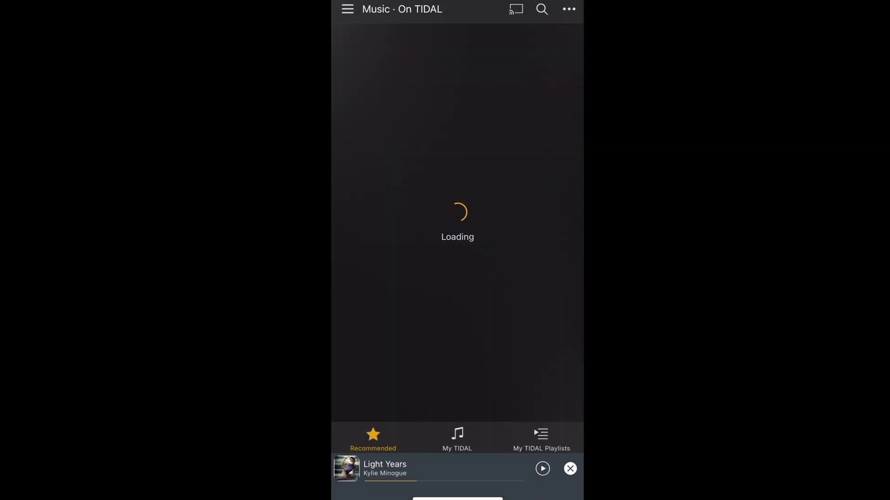
left_click_drag(457, 499, 463, 324)
left_click(351, 278)
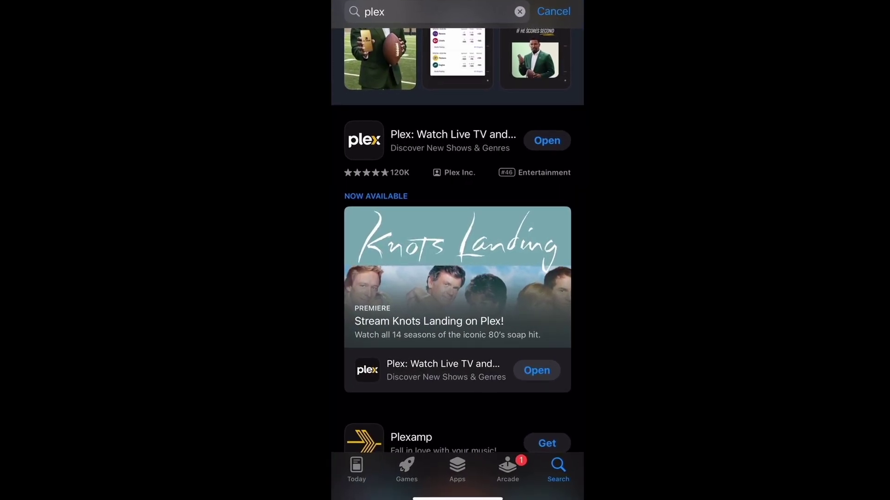
left_click_drag(417, 498, 570, 496)
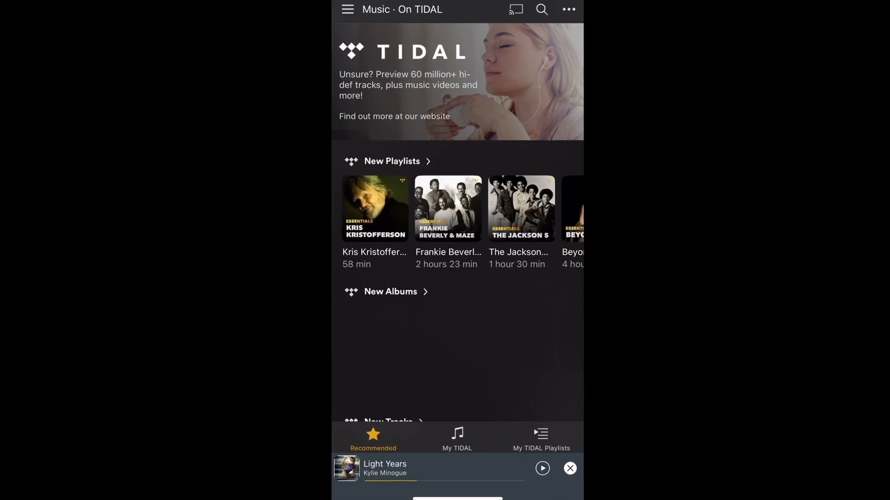
Open the server's Music library and the Def Leppard album in it.
left_click(348, 9)
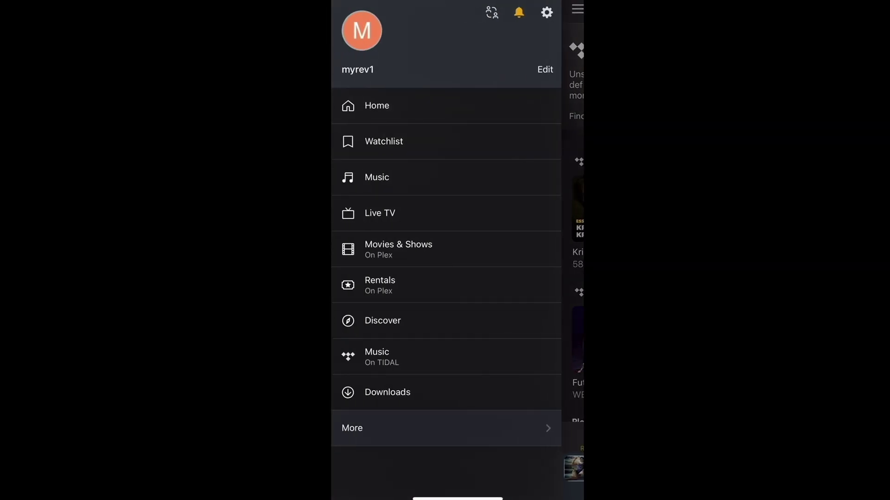
left_click(376, 178)
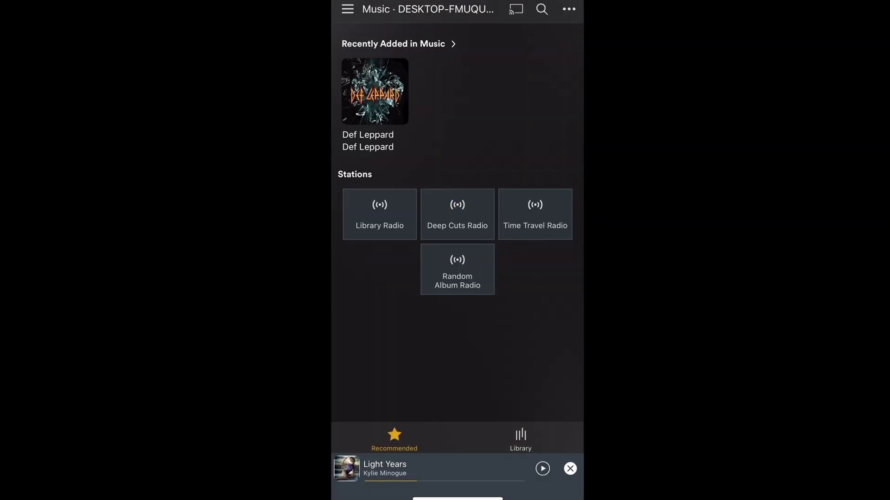
left_click(375, 91)
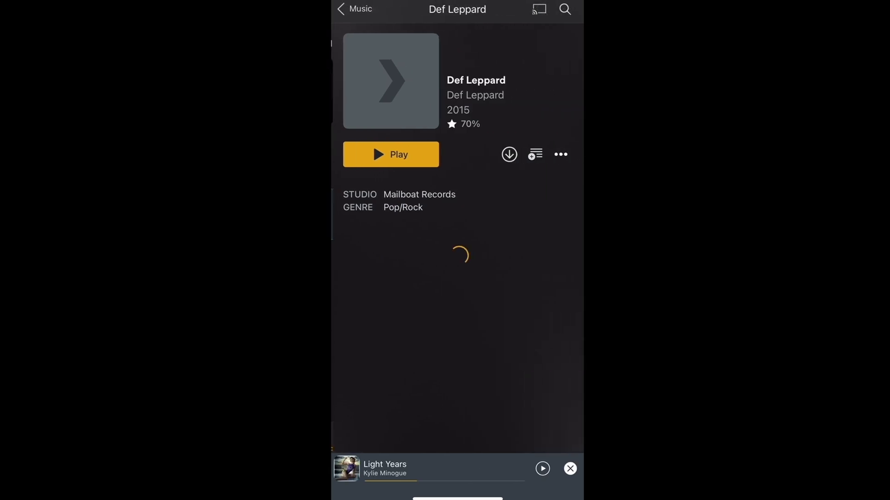